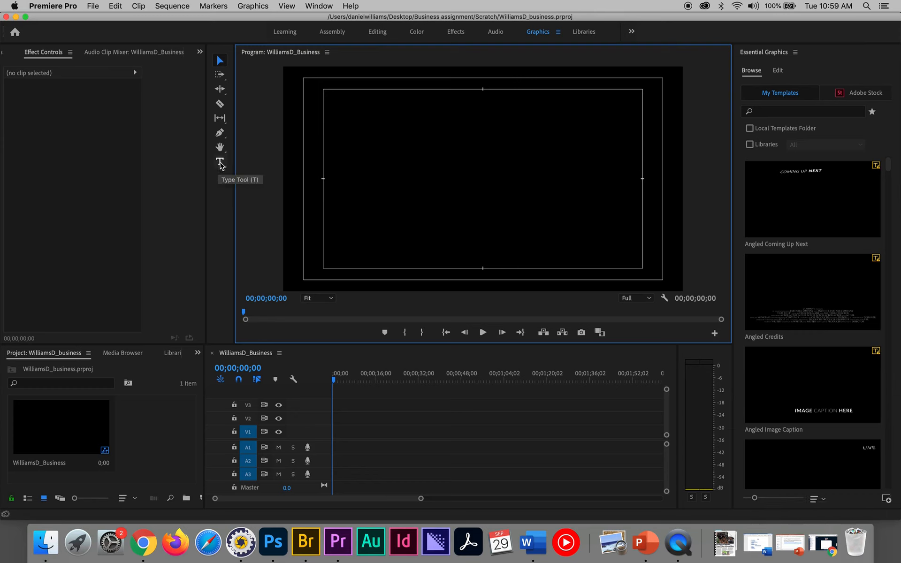
# Activate the Type tool, and toggle the program monitor's safe margins off and back on
pyautogui.click(221, 163)
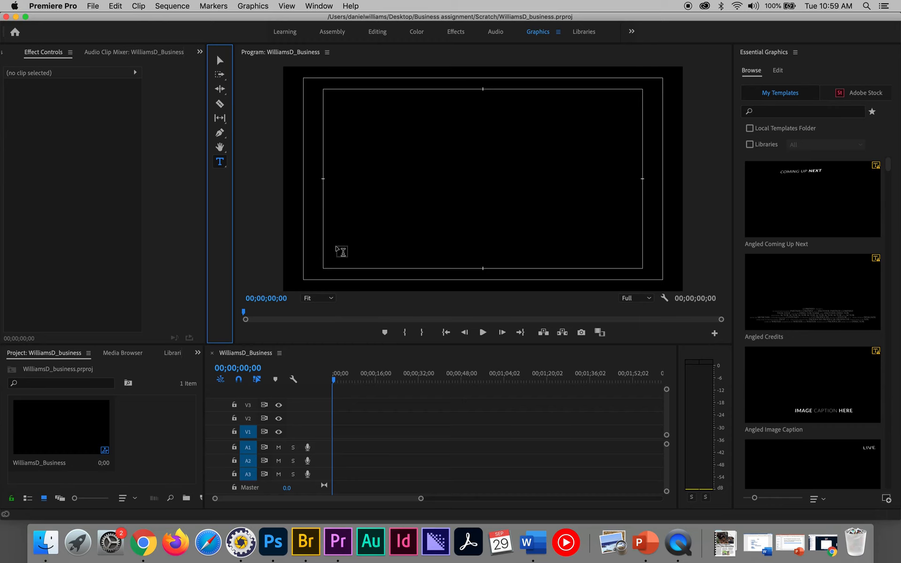
pyautogui.click(665, 299)
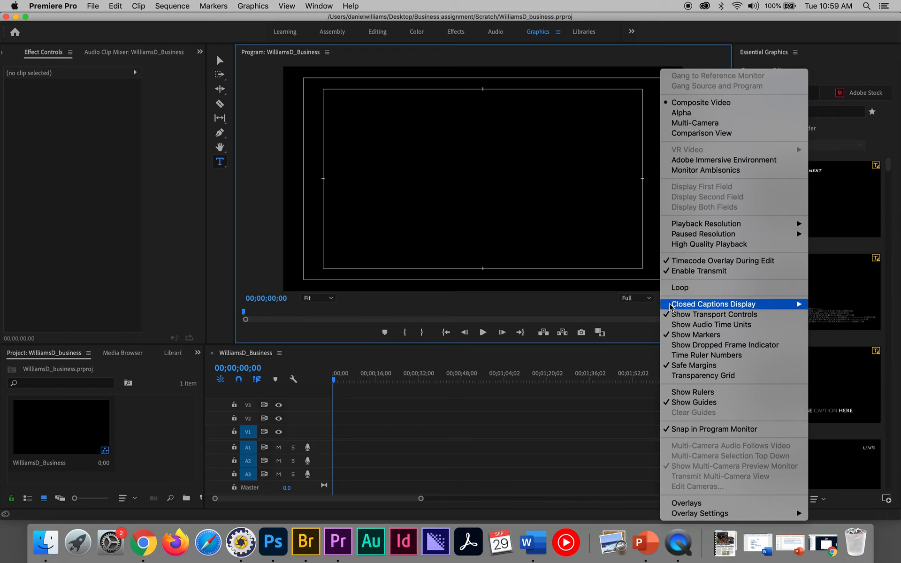
pyautogui.click(706, 369)
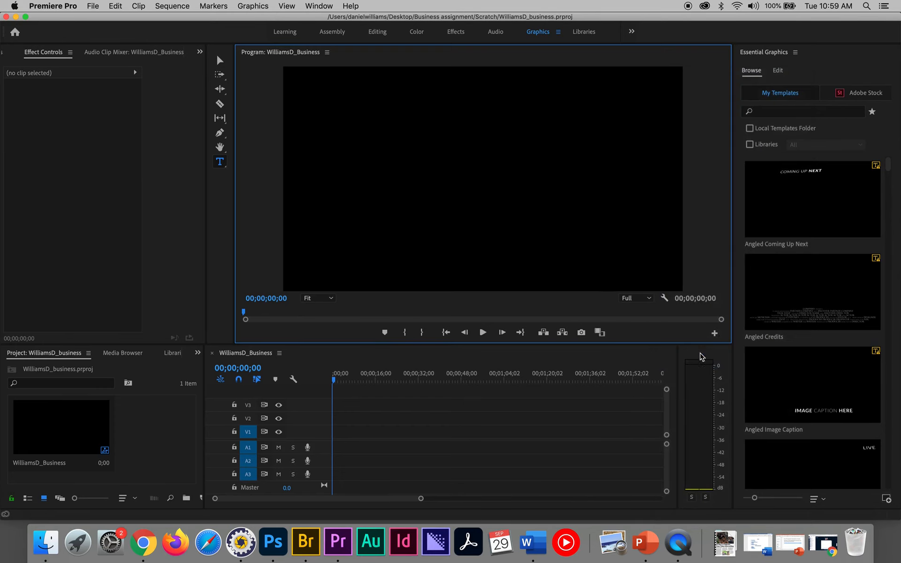
pyautogui.click(665, 300)
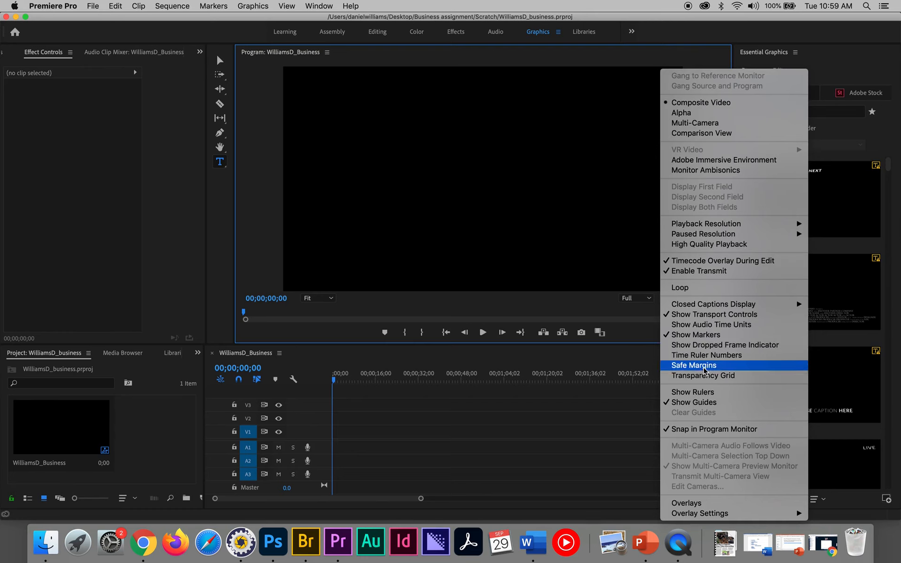
pyautogui.click(704, 370)
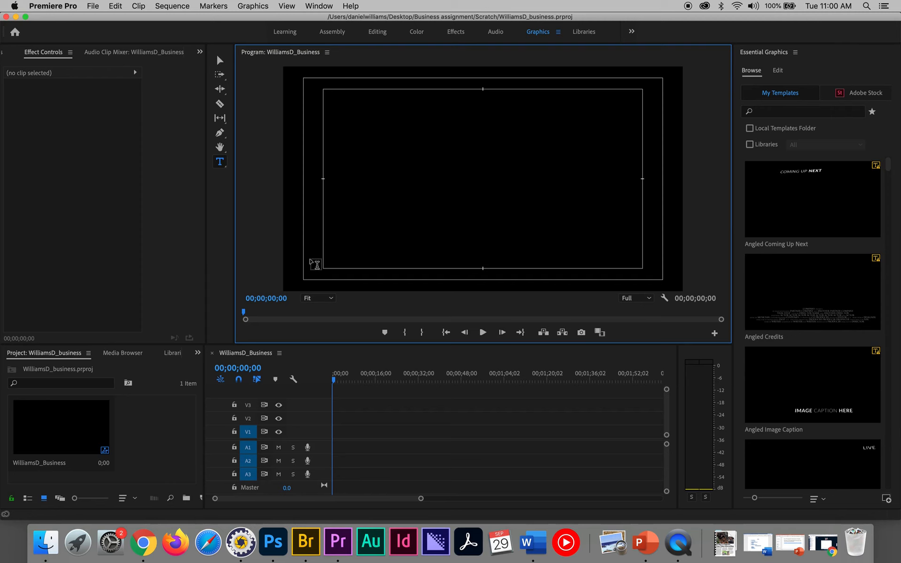
# Add a text layer reading "Text Goes Here==" in the lower-left area of the frame, starting just inside the outer safe margin
pyautogui.click(310, 258)
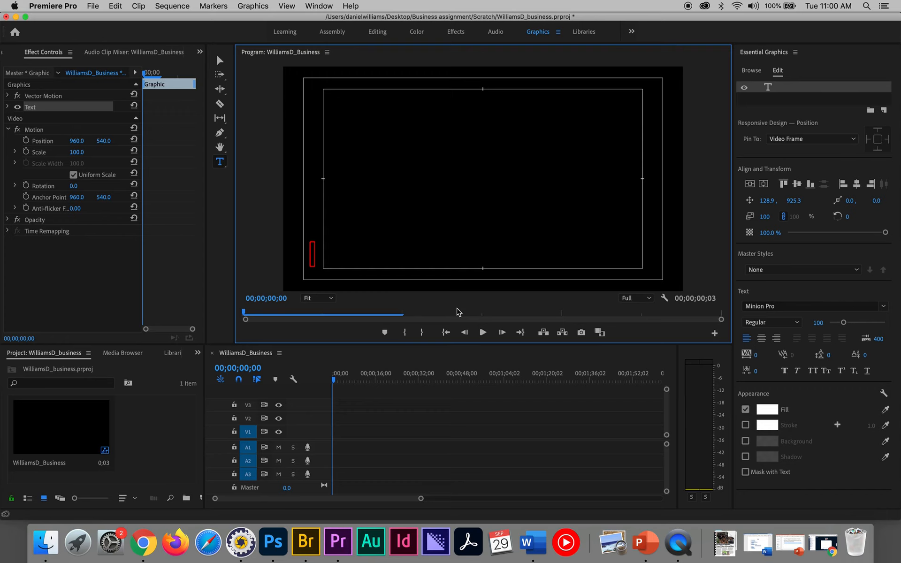
pyautogui.write('Text Goes Here')
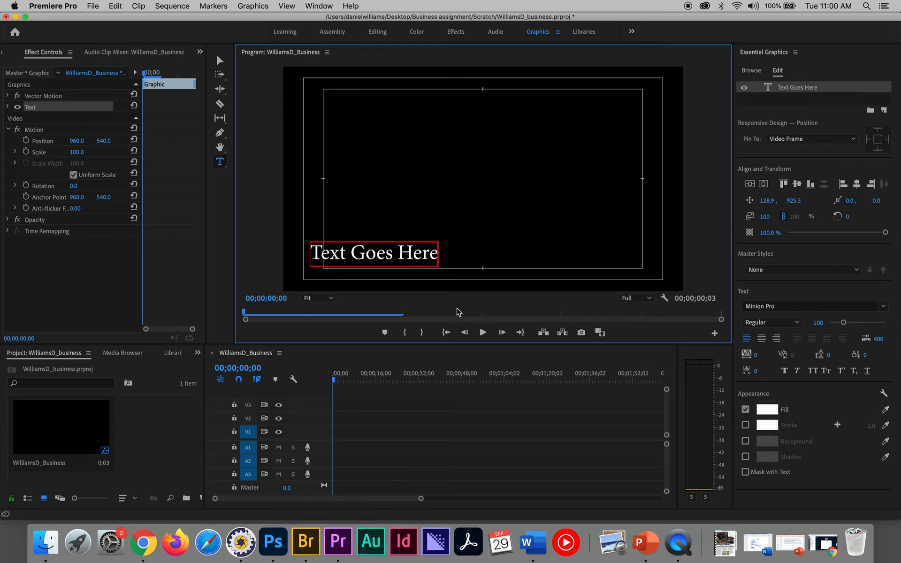
pyautogui.write('==')
pyautogui.click(432, 407)
pyautogui.press('\\')
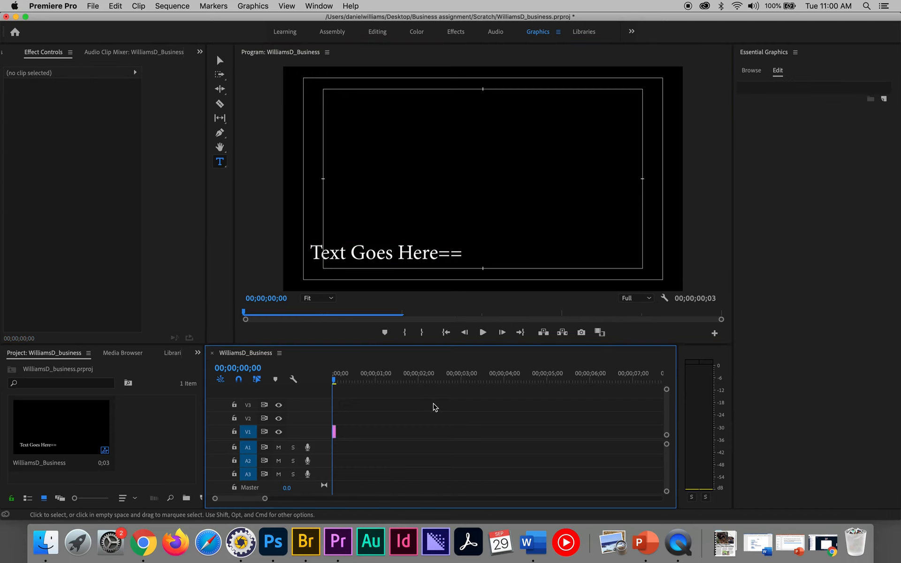
pyautogui.press('=')
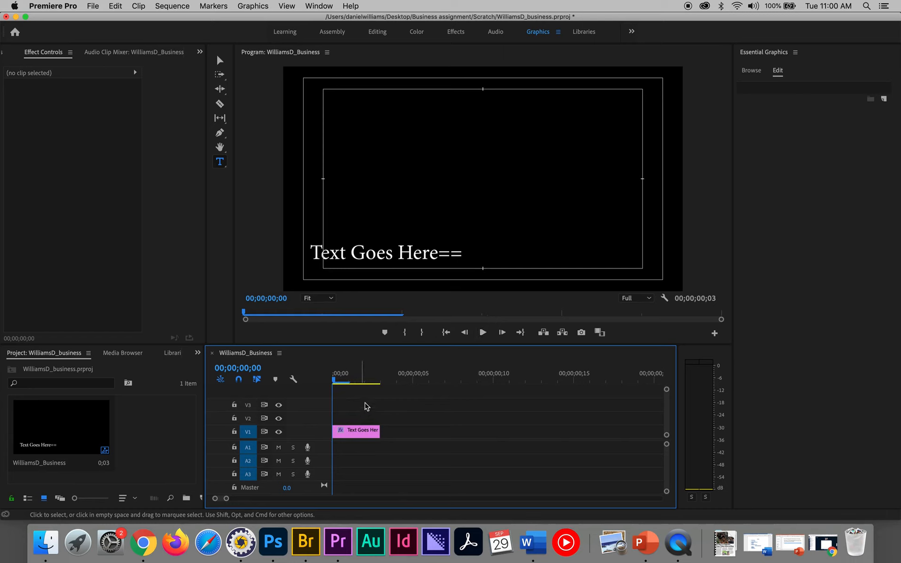
# Change the font of all the text in the title clip to Arial Regular
pyautogui.click(364, 432)
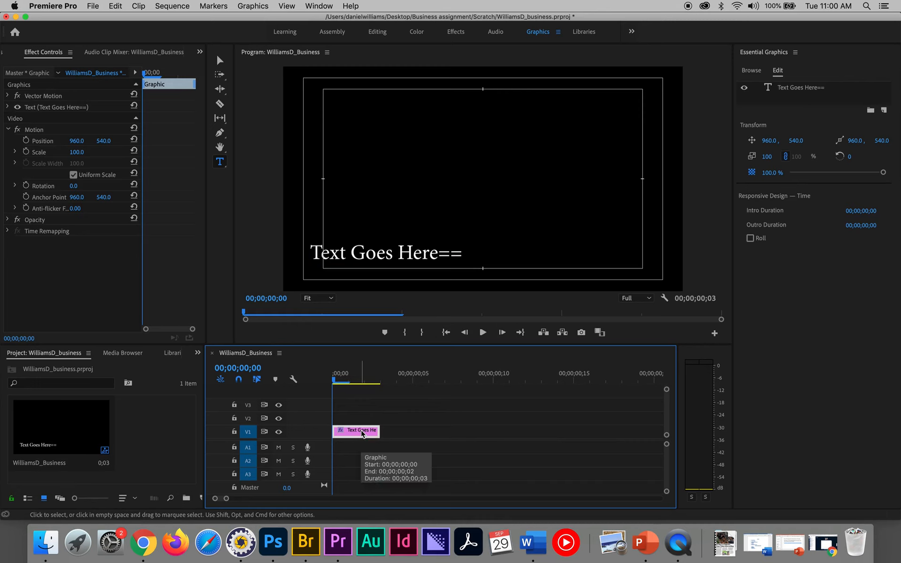
pyautogui.click(789, 89)
pyautogui.click(394, 252)
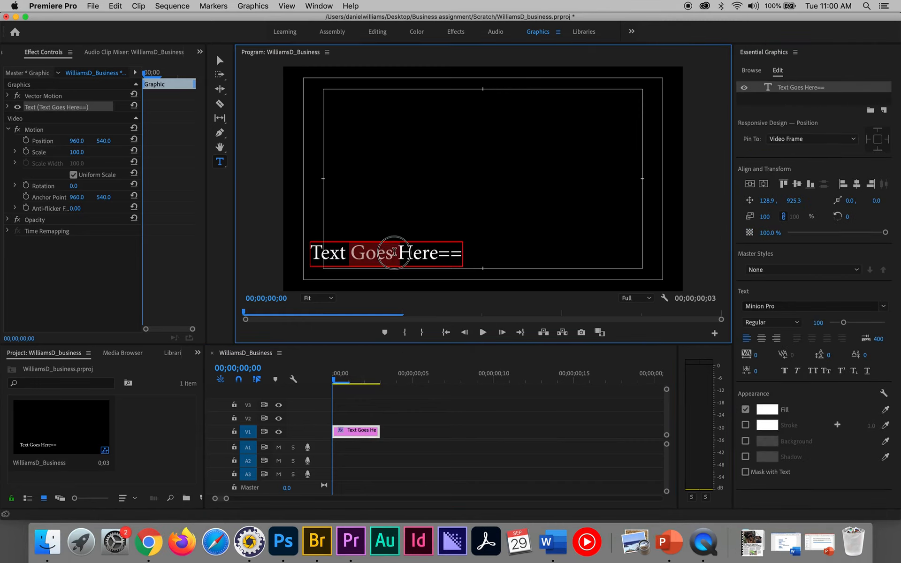
pyautogui.press('super+a')
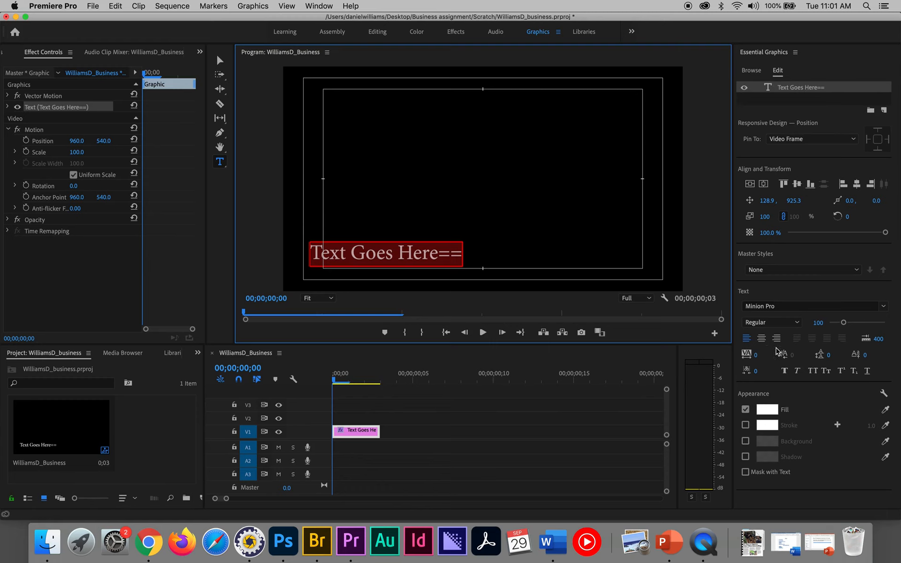
pyautogui.click(810, 308)
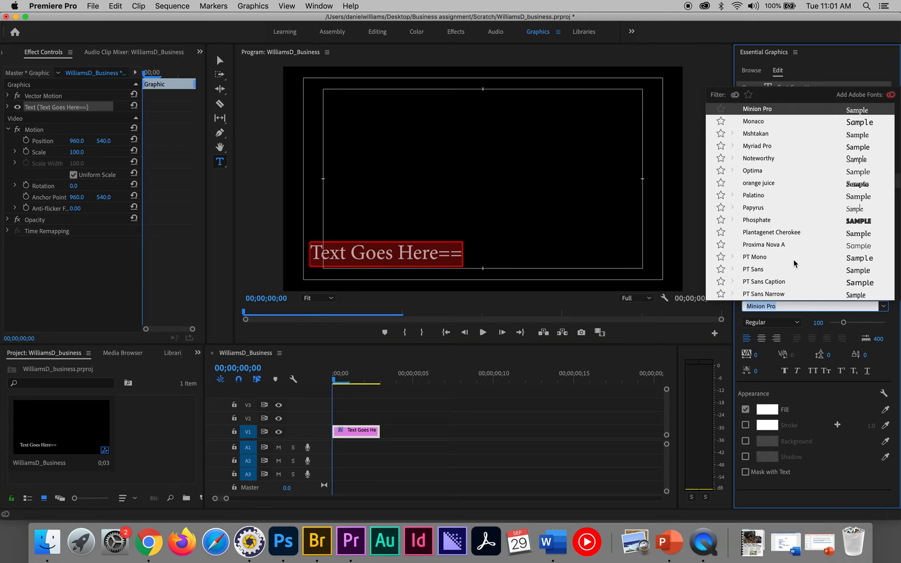
pyautogui.write('arial')
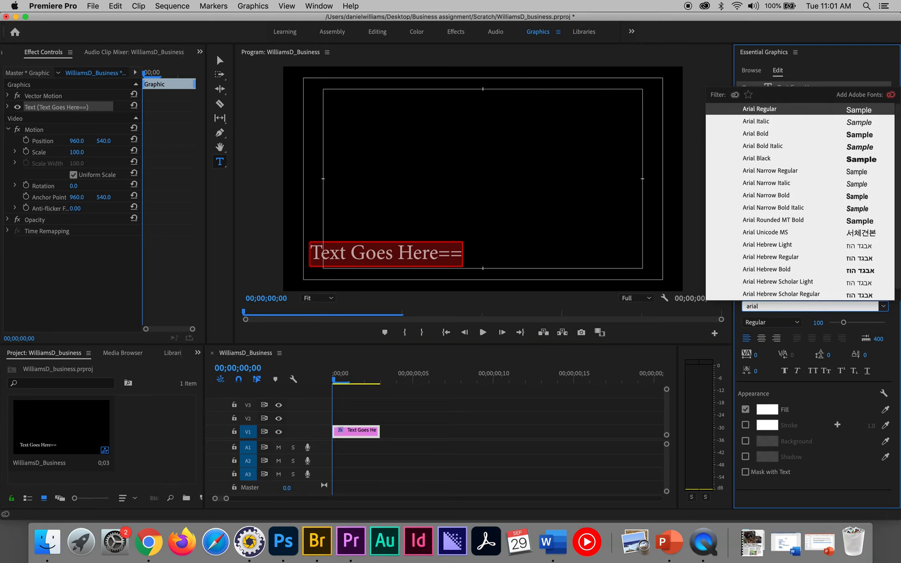
pyautogui.click(768, 109)
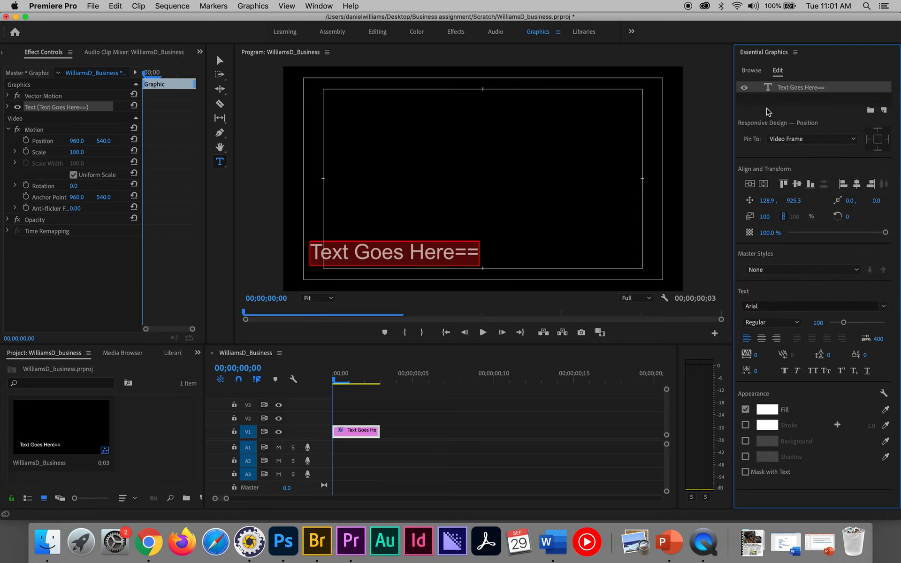
# Set the title's font size to 55 and move the text to the lower centre of the frame, at about 613, 899
pyautogui.click(799, 324)
pyautogui.click(800, 325)
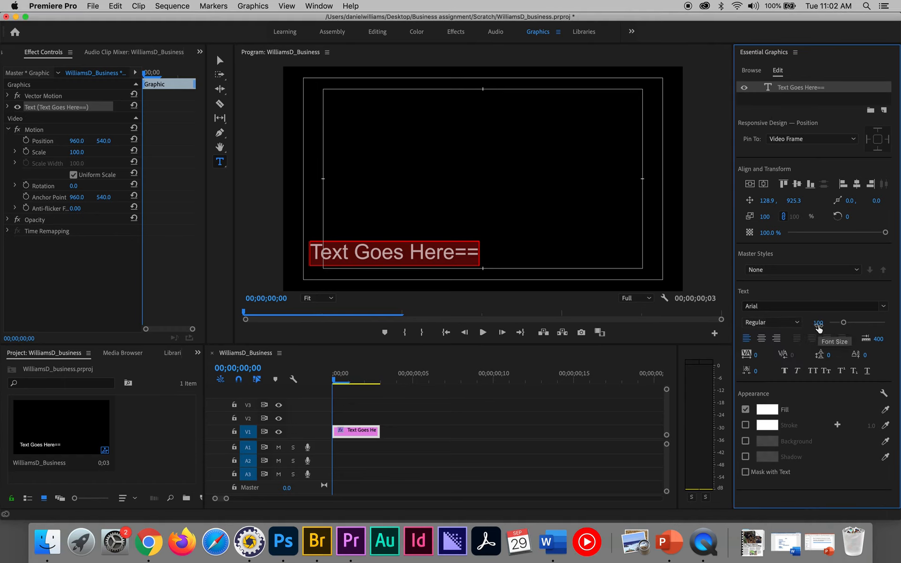
pyautogui.click(818, 325)
pyautogui.write('55')
pyautogui.press('Return')
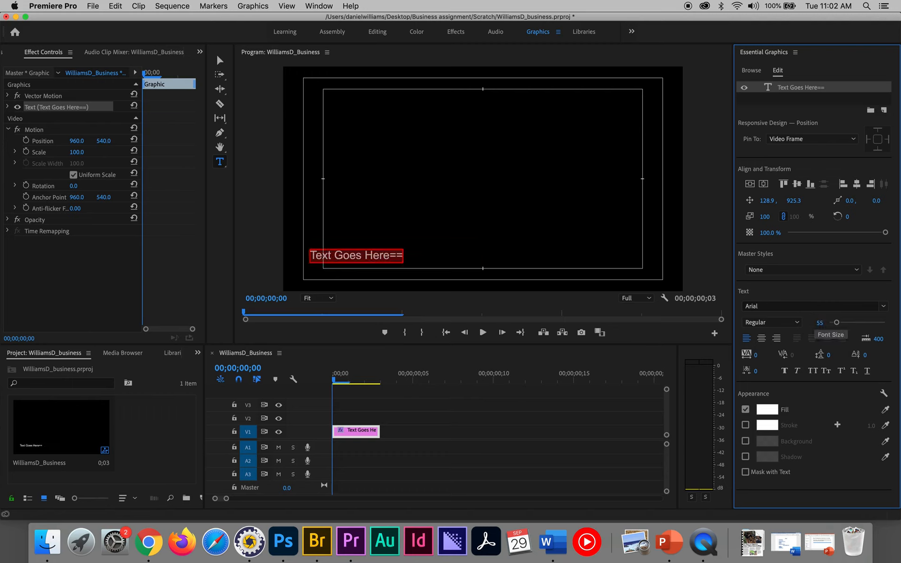
pyautogui.click(219, 60)
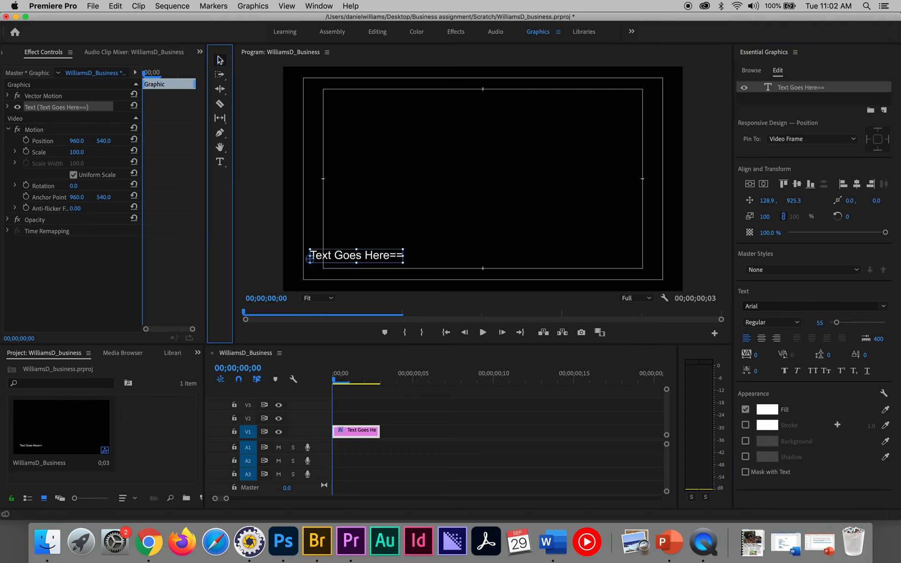
pyautogui.moveTo(368, 262); pyautogui.dragTo(469, 260)
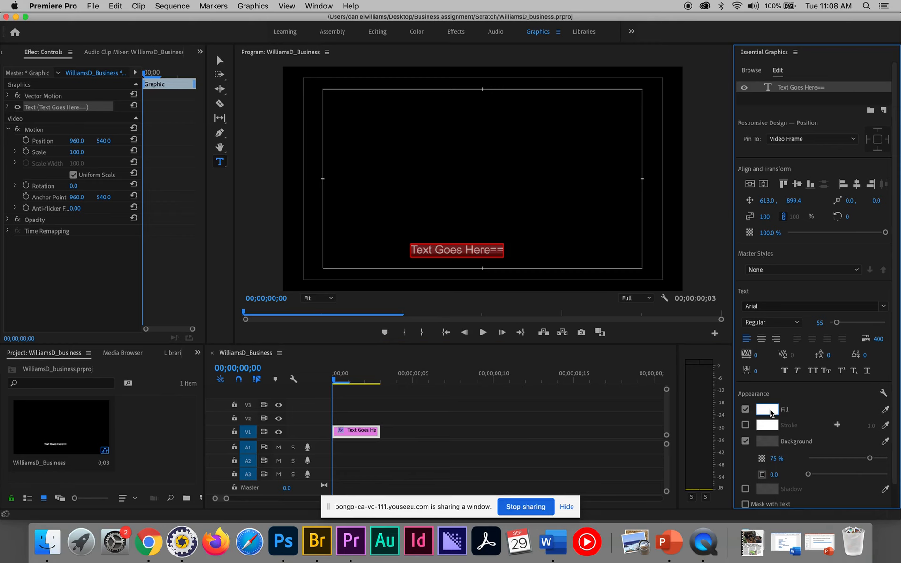
# Keep the text fill white (FFFFFF) and set the text background colour to black (000000)
pyautogui.click(768, 409)
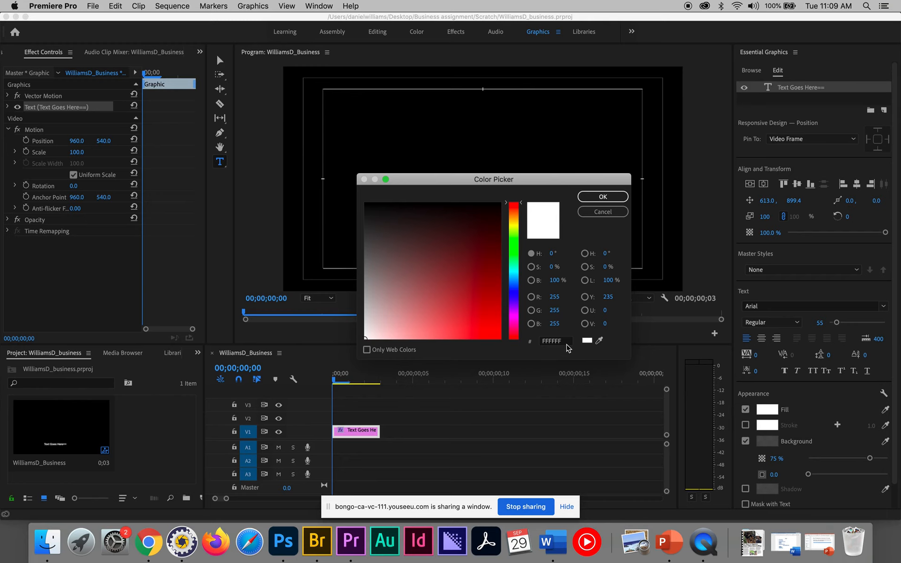
pyautogui.click(601, 197)
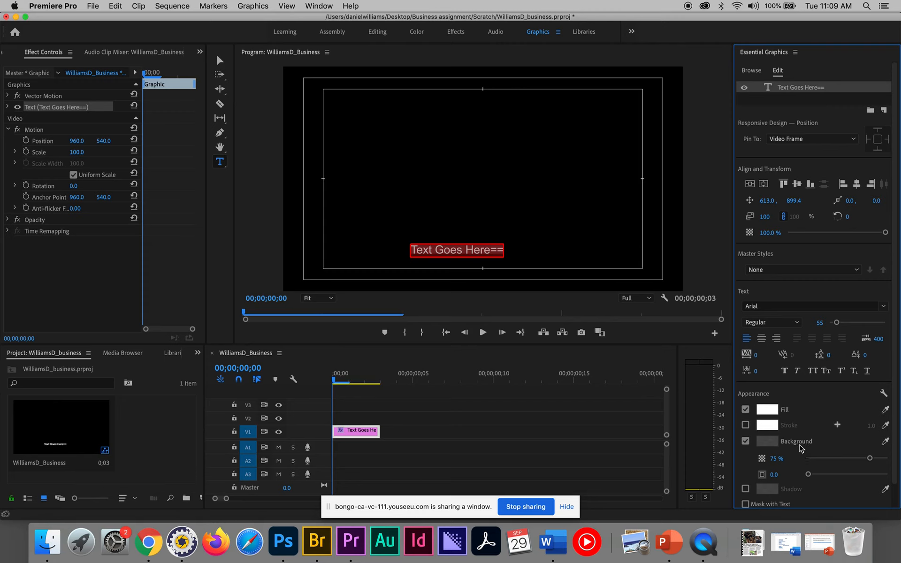
pyautogui.click(767, 442)
pyautogui.click(567, 343)
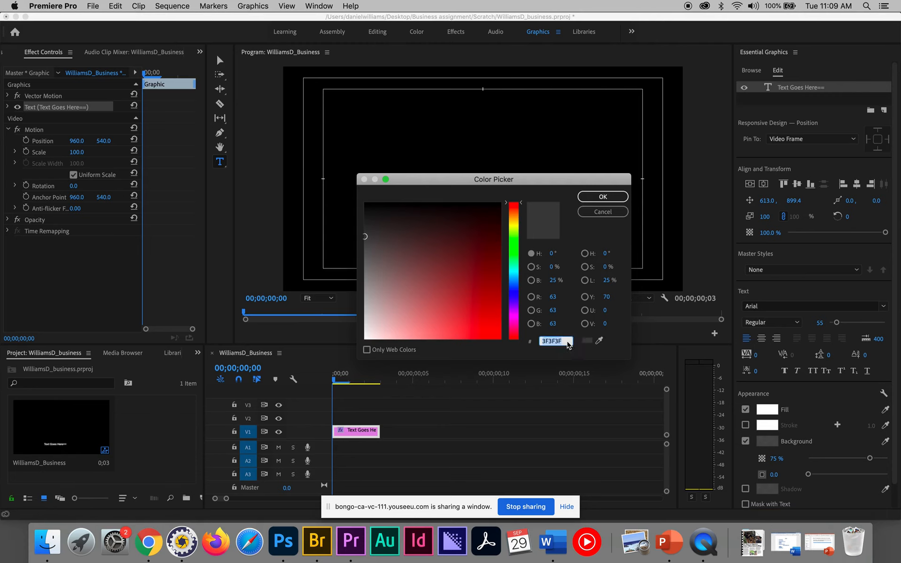
pyautogui.write('000000')
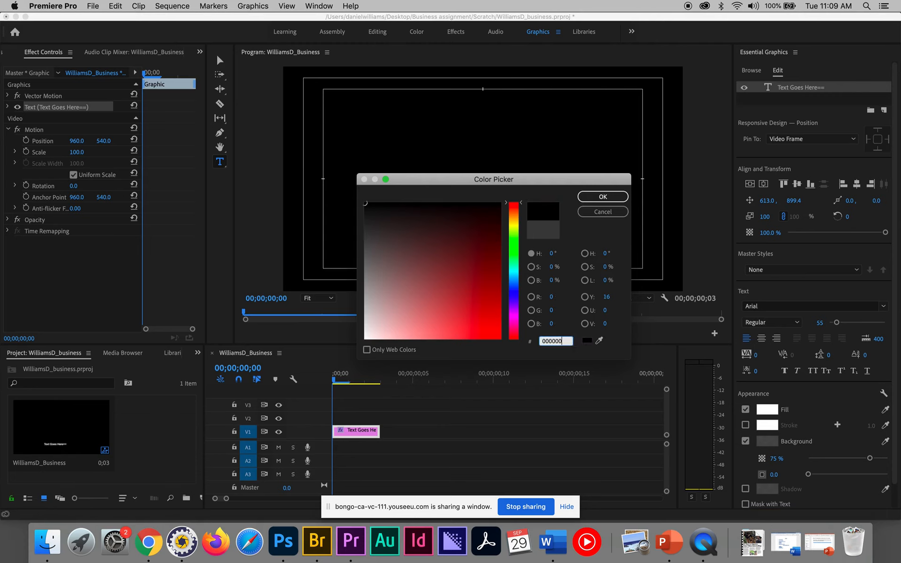
pyautogui.click(597, 198)
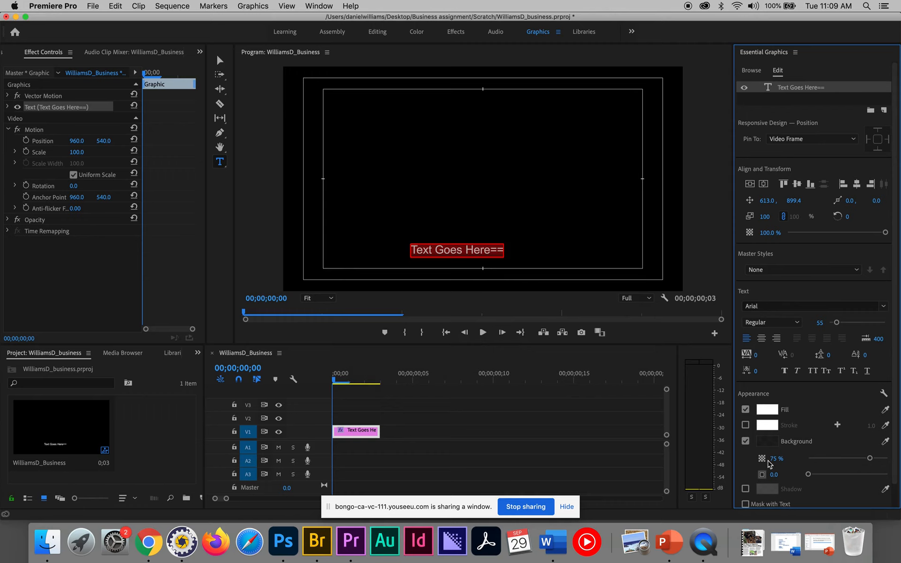
# Set the opacity of the text background to 50%
pyautogui.scroll(-2, 770, 462)
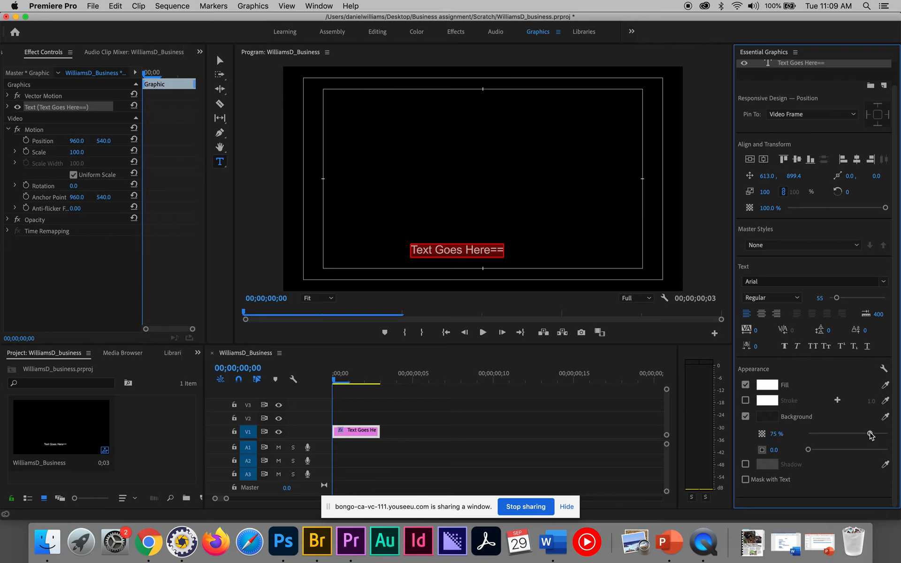
pyautogui.moveTo(870, 435); pyautogui.dragTo(831, 437)
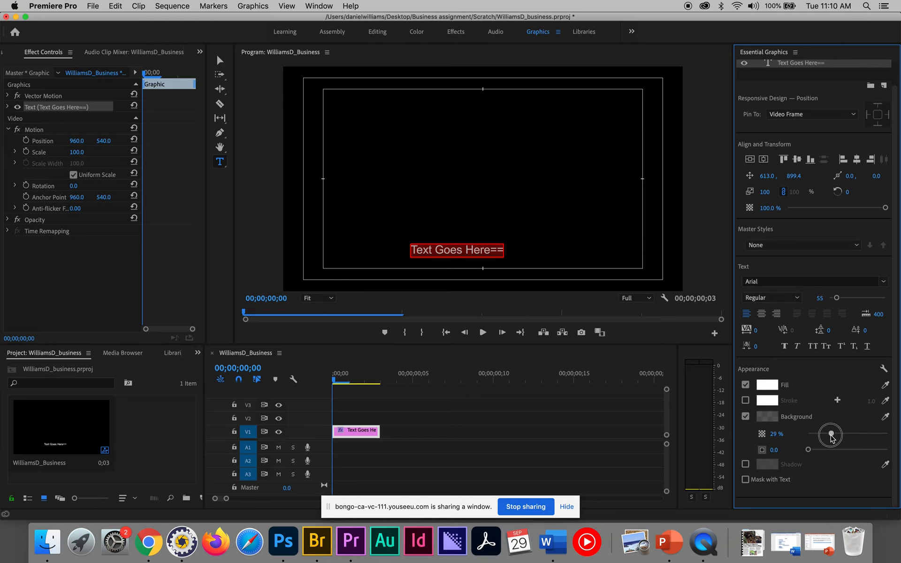
pyautogui.moveTo(831, 437); pyautogui.dragTo(848, 434)
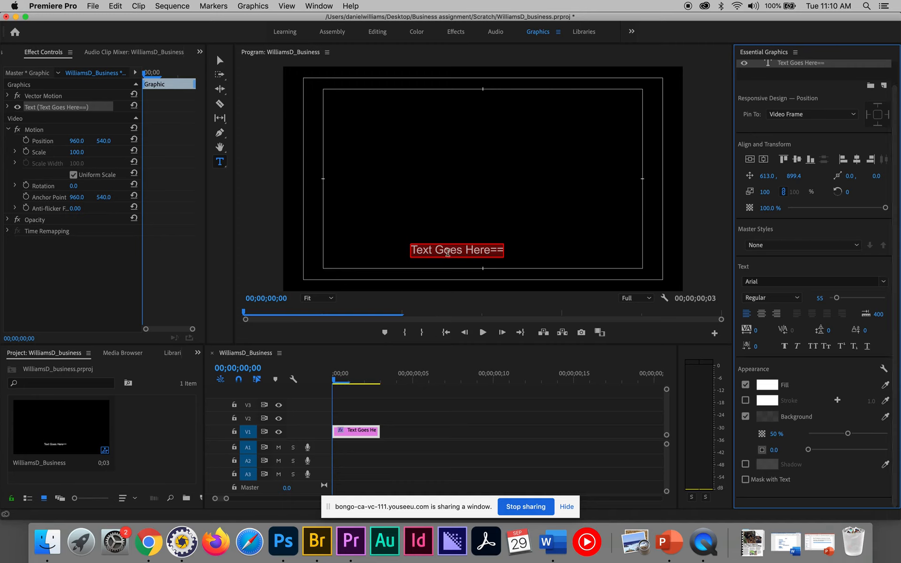
# Make the title italic and edit it to read "–Text Goes Here–", with a dash at each end and no equals signs
pyautogui.click(793, 300)
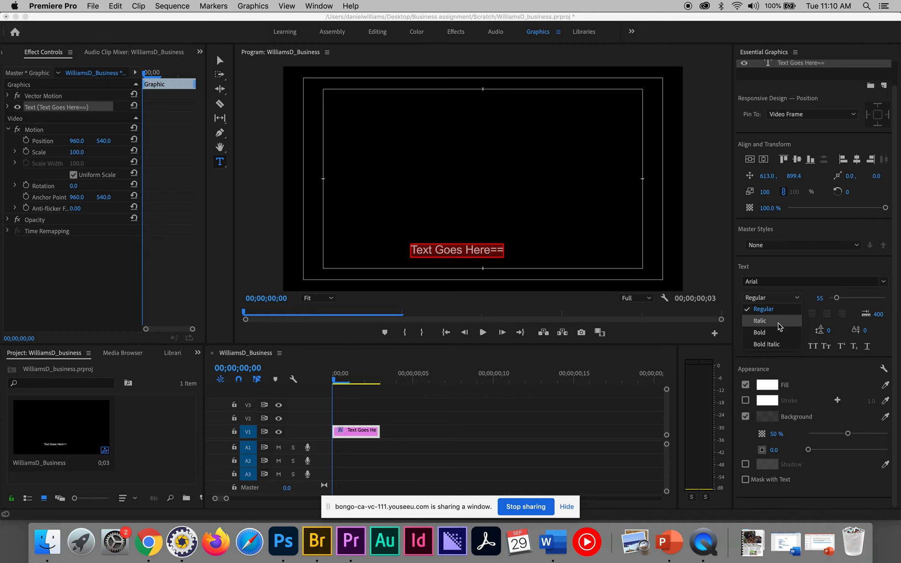
pyautogui.click(779, 324)
pyautogui.click(414, 254)
pyautogui.write('-')
pyautogui.press('Right')
pyautogui.press('Right')
pyautogui.press('Right')
pyautogui.press('Right')
pyautogui.press('Right')
pyautogui.press('BackSpace')
pyautogui.press('BackSpace')
pyautogui.write('-')
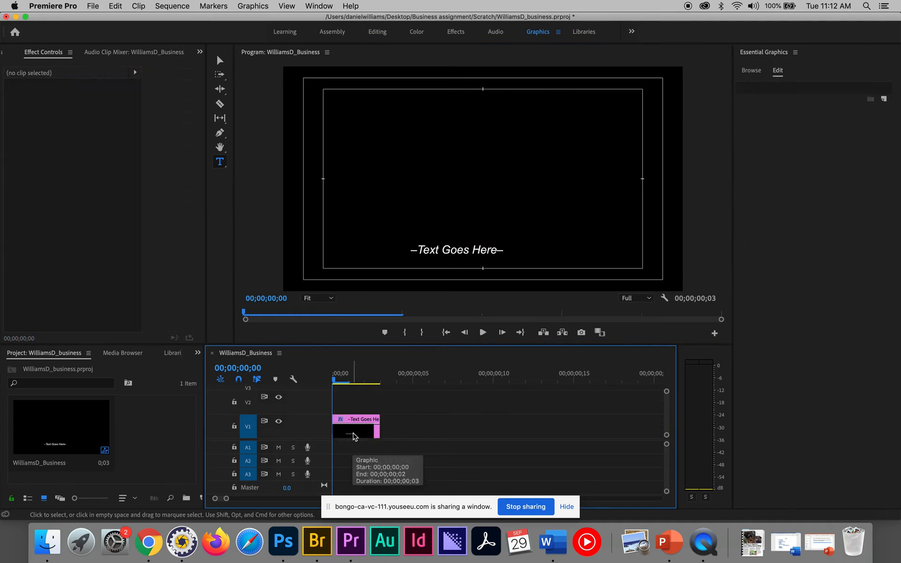
# Duplicate the title clip on track V1, placing the copy at 00;00;00;05
pyautogui.click(355, 430)
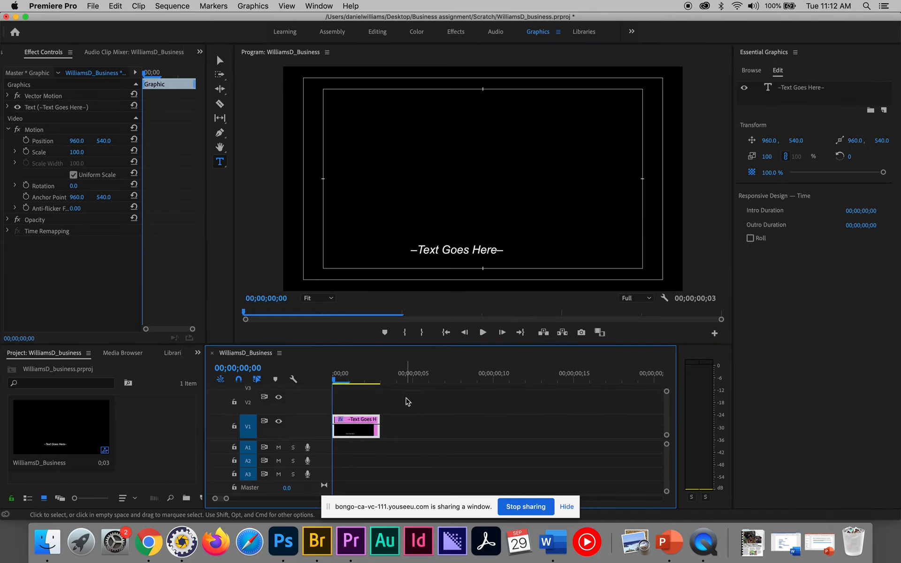
pyautogui.click(358, 423)
pyautogui.moveTo(358, 423); pyautogui.dragTo(437, 426)
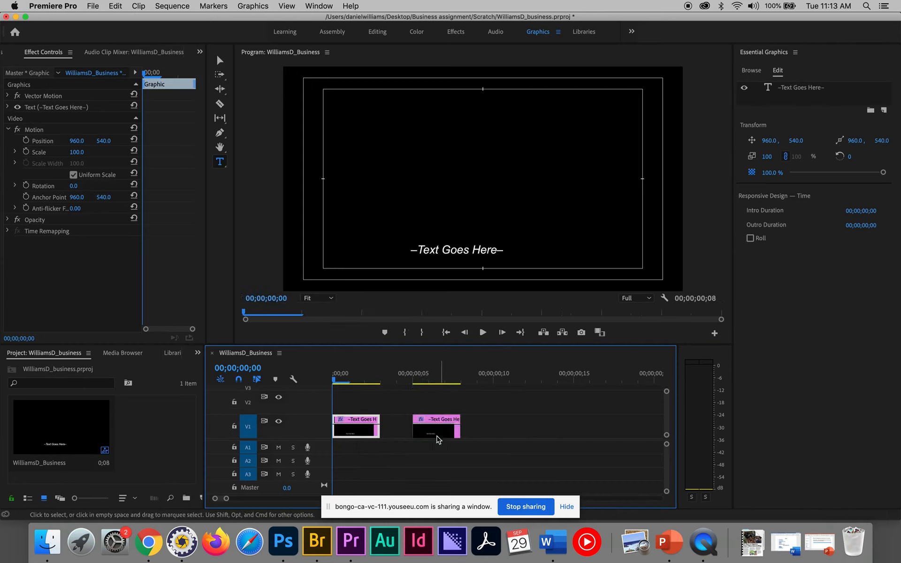
# Change the wording of the duplicated title at 00;00;00;05 to "–More text goes here meow!–", keeping the dash at each end
pyautogui.click(428, 376)
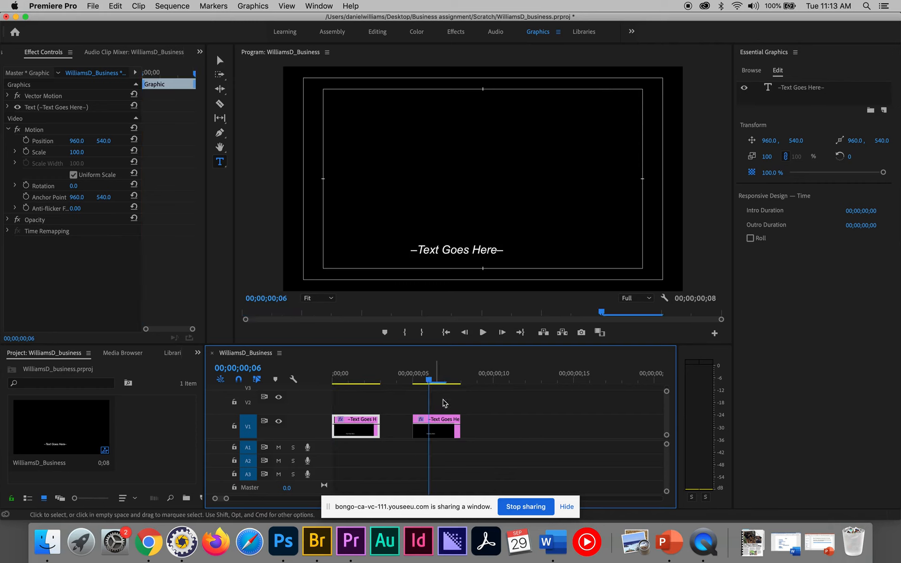
pyautogui.click(450, 250)
pyautogui.doubleClick(451, 250)
pyautogui.click(418, 250)
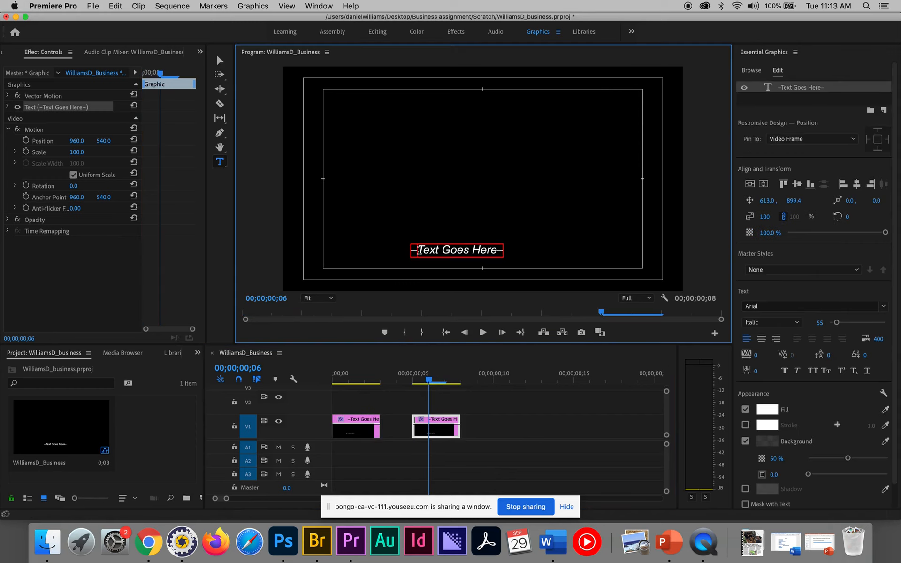
pyautogui.moveTo(418, 250); pyautogui.dragTo(498, 250)
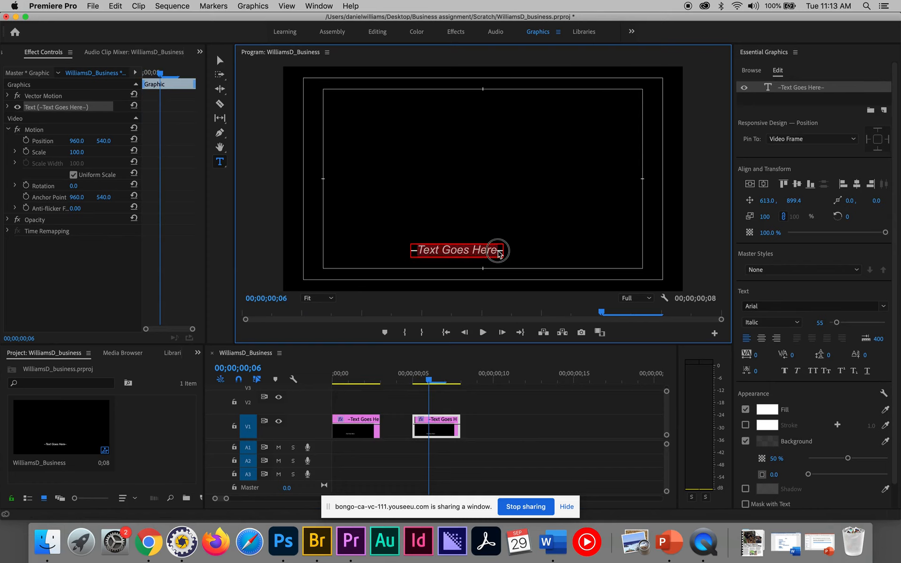
pyautogui.write('More text ')
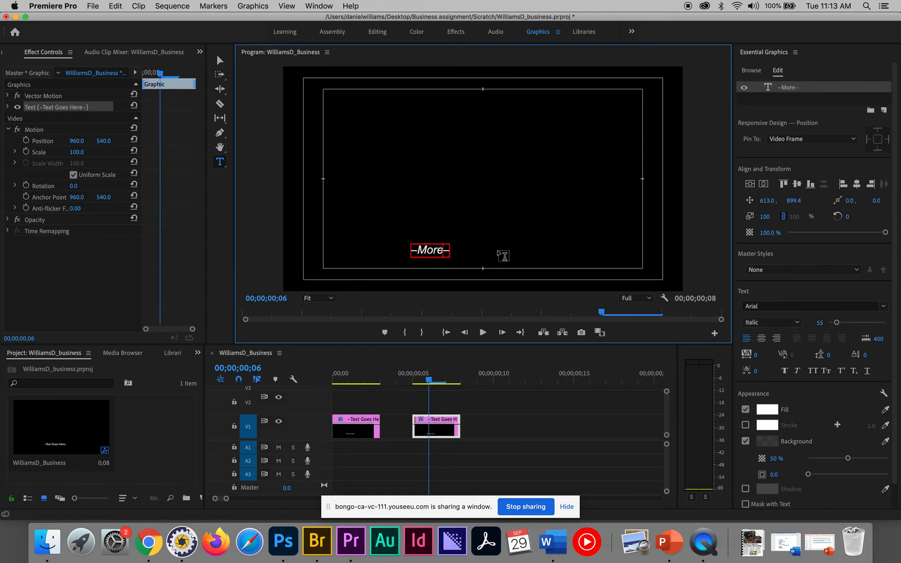
pyautogui.write('goes he')
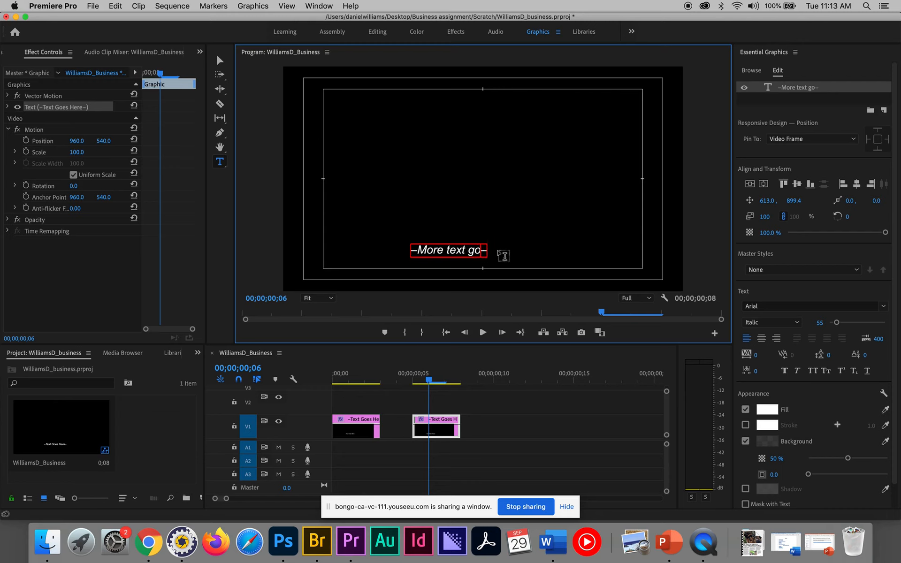
pyautogui.write('re meow')
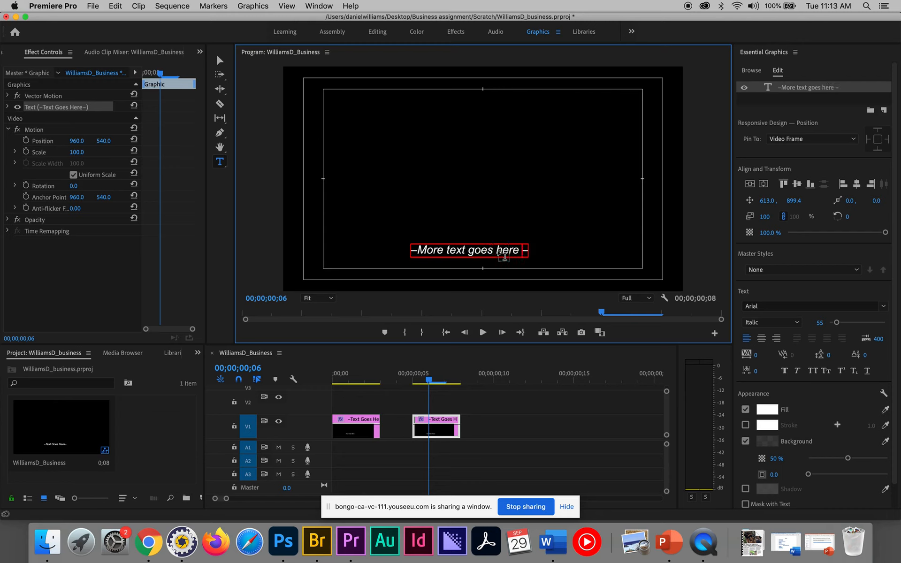
pyautogui.write('!')
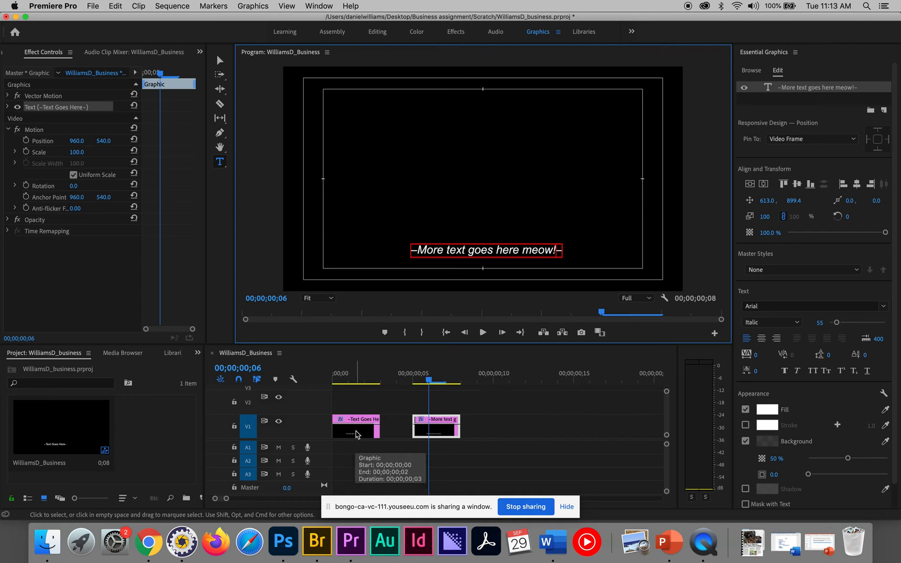
# Move both title clips up to track V2, placing the second at 00;00;00;03 directly against the end of the first
pyautogui.moveTo(429, 380); pyautogui.dragTo(348, 380)
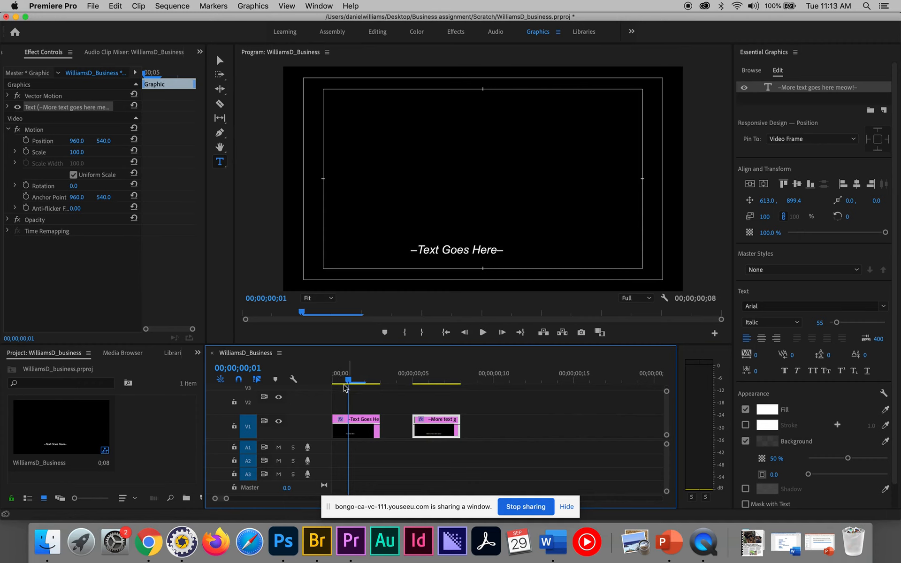
pyautogui.moveTo(360, 425); pyautogui.dragTo(377, 379)
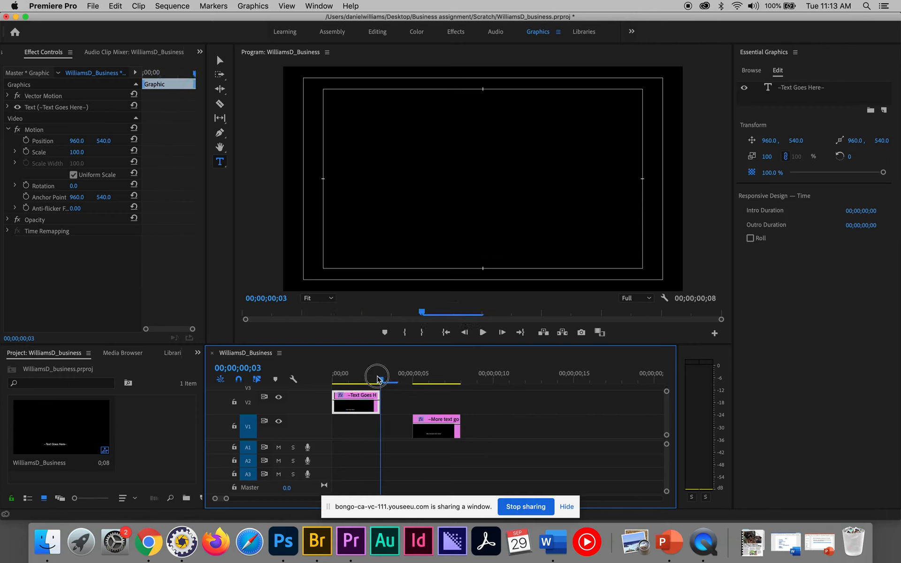
pyautogui.click(430, 418)
pyautogui.moveTo(430, 418); pyautogui.dragTo(398, 405)
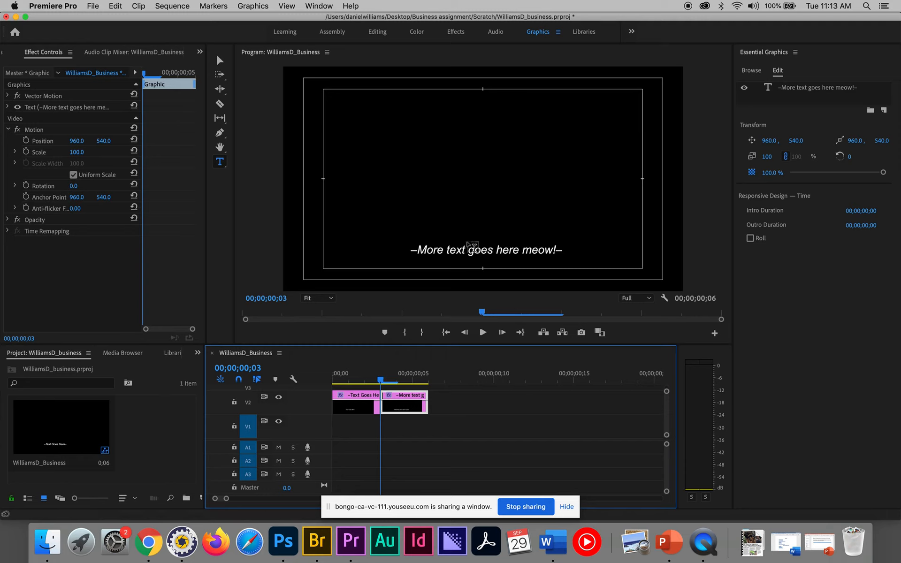
pyautogui.moveTo(379, 377); pyautogui.dragTo(368, 382)
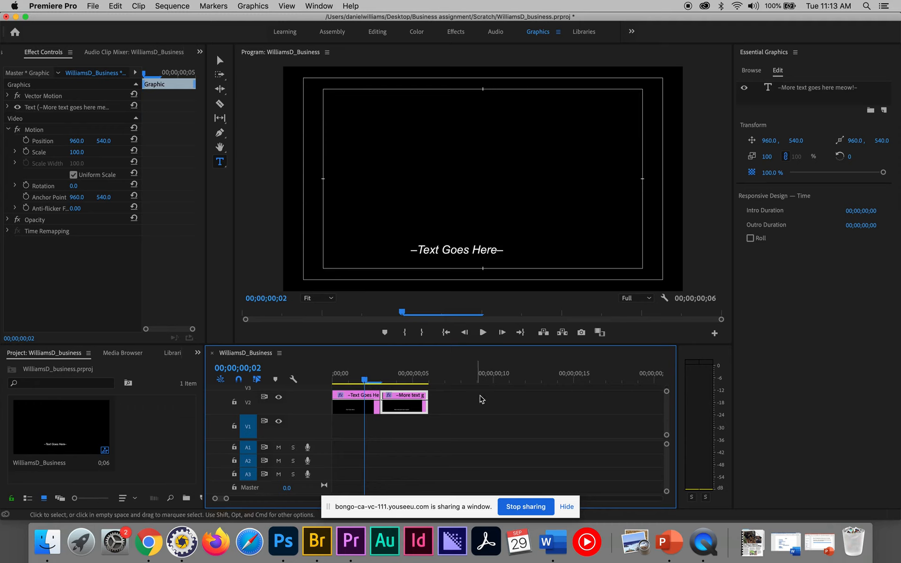
pyautogui.click(408, 408)
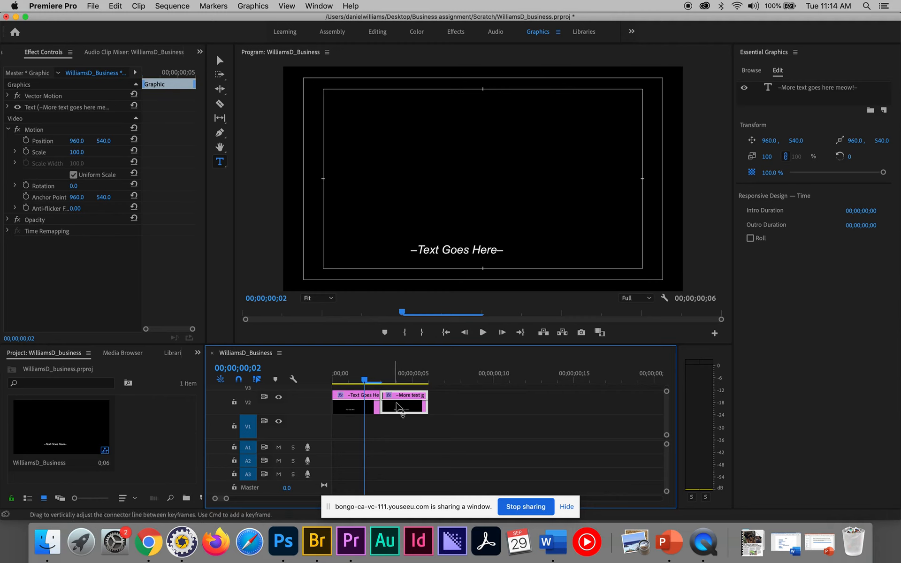